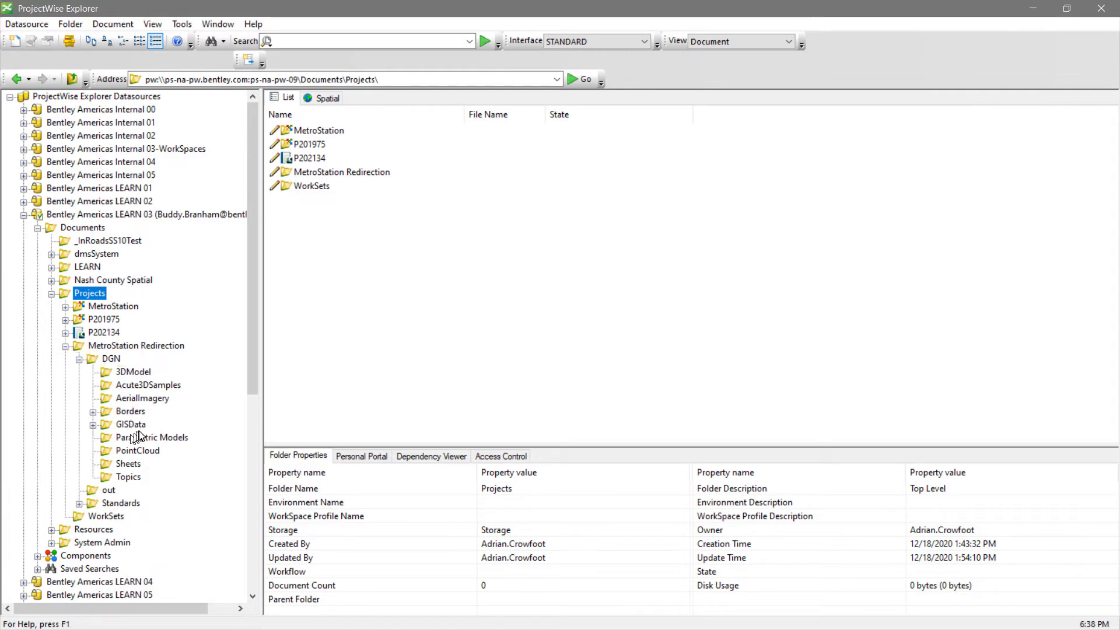
- Delete the 3DModel folder under MetroStation Redirection\DGN together with its documents, sets and corresponding workspace variables
{"action": "left_click", "coordinate": [126, 369]}
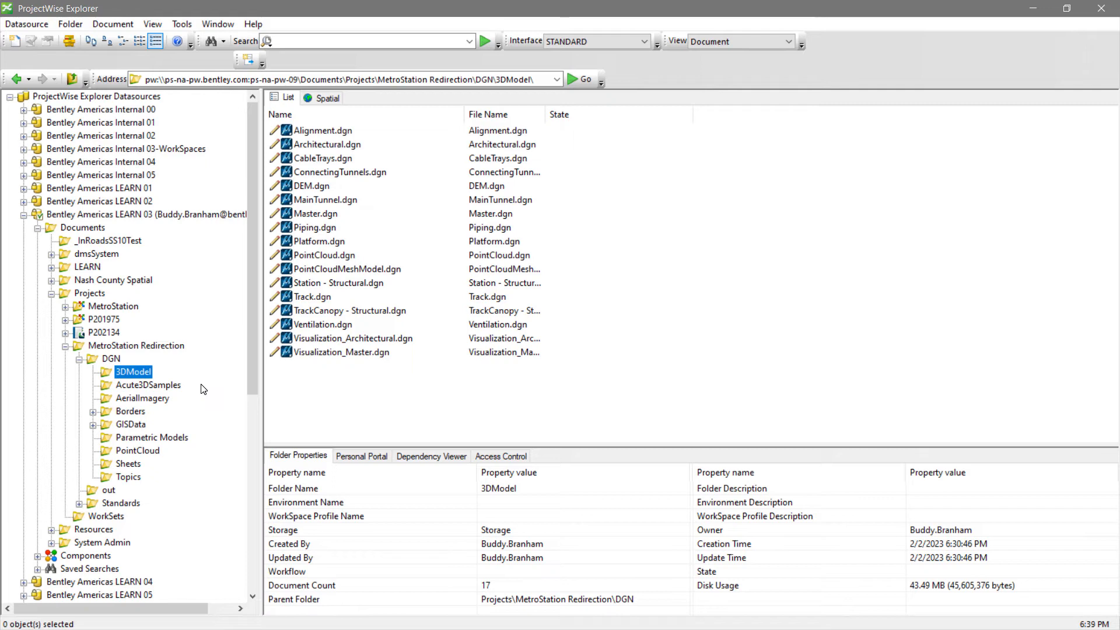
{"action": "right_click", "coordinate": [122, 378]}
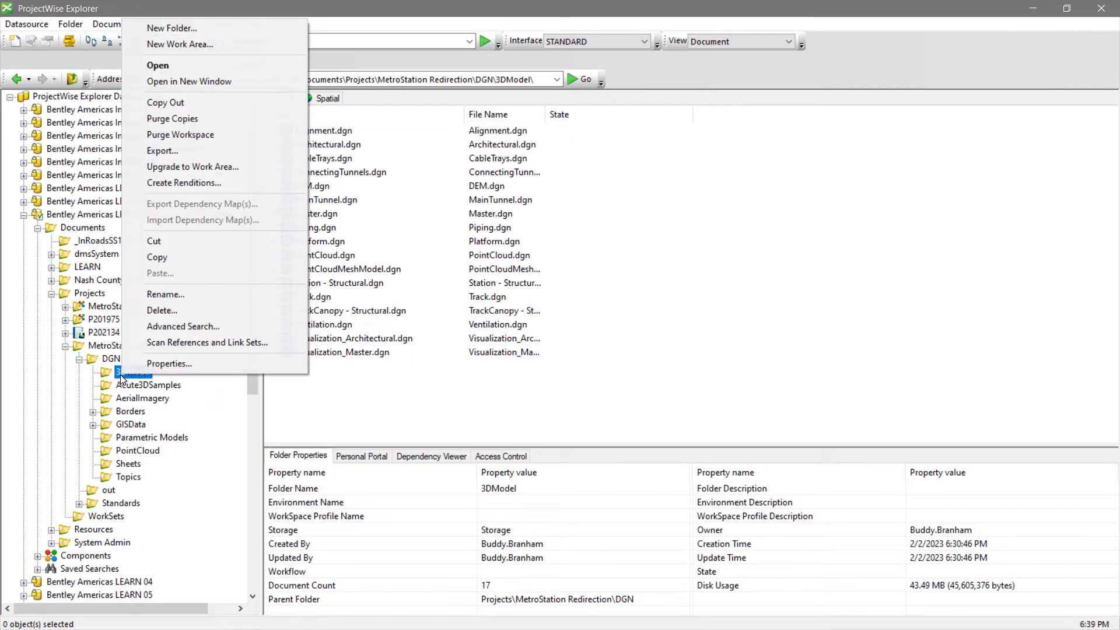
{"action": "left_click", "coordinate": [173, 314]}
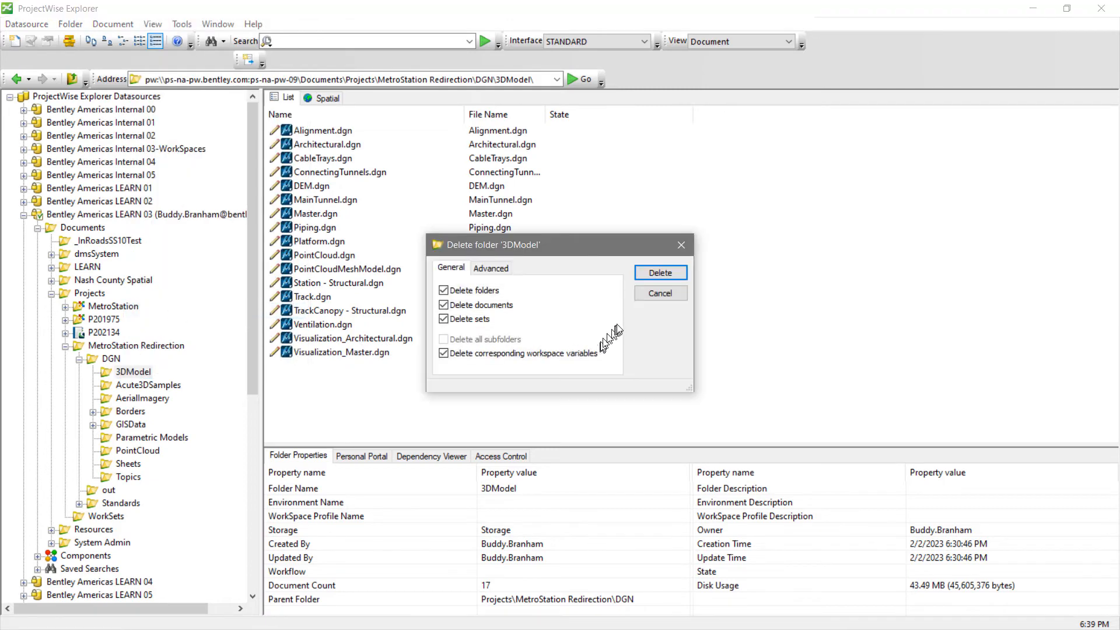
{"action": "left_click", "coordinate": [660, 272]}
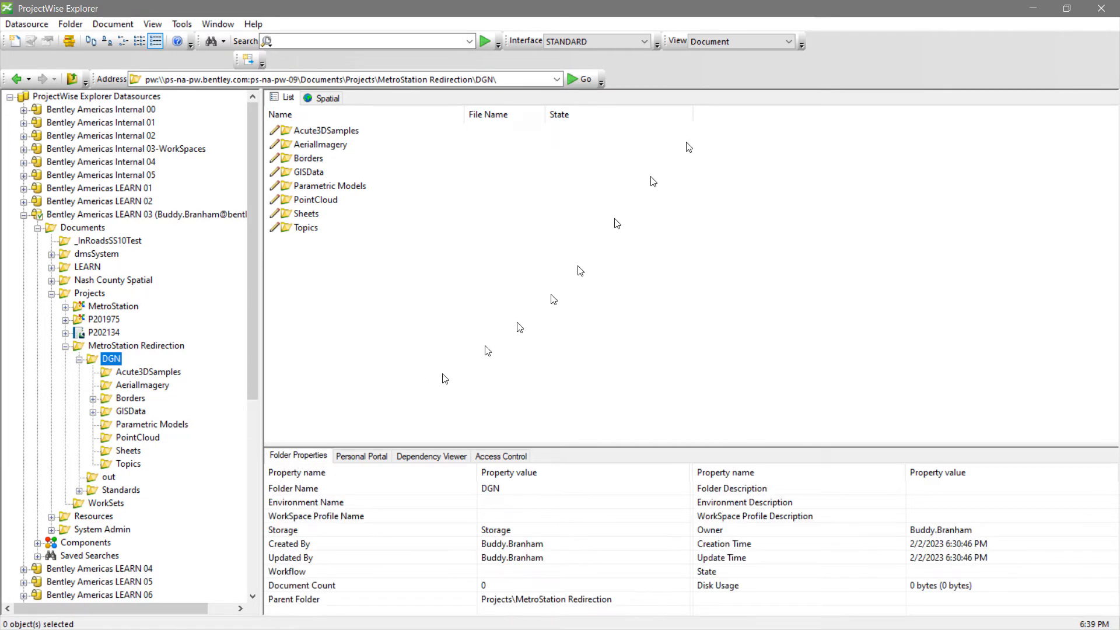
- Switch to ProjectWise Administrator and start a managed configuration import that imports data to ProjectWise from the file system
{"action": "left_click", "coordinate": [839, 0]}
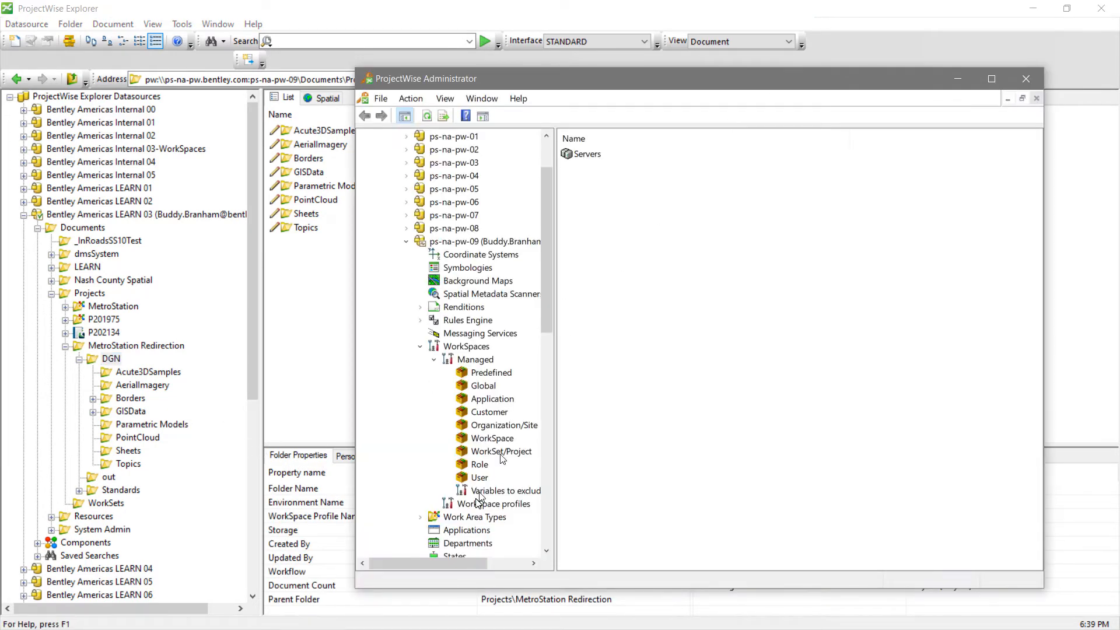
{"action": "right_click", "coordinate": [478, 362]}
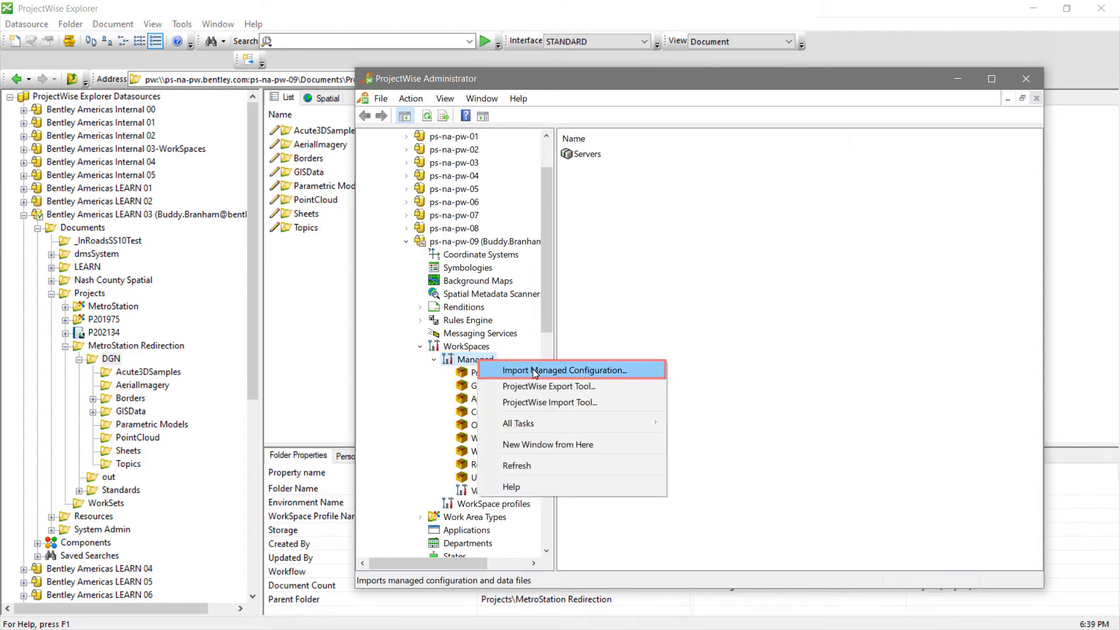
{"action": "left_click", "coordinate": [534, 371]}
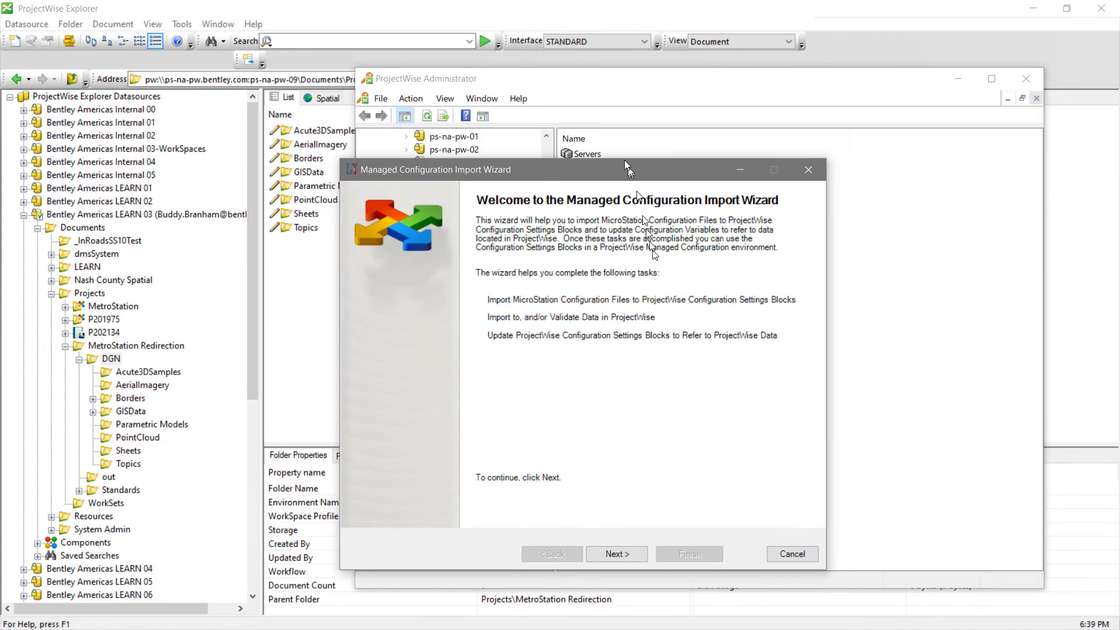
{"action": "left_click_drag", "start_coordinate": [624, 160], "coordinate": [582, 158]}
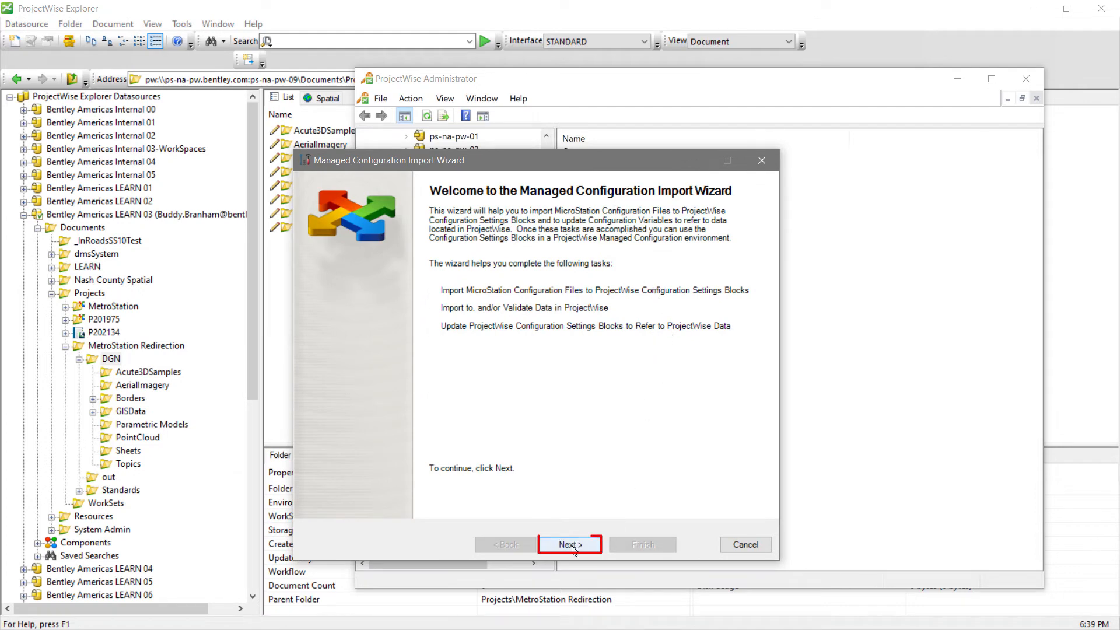
{"action": "left_click", "coordinate": [572, 546]}
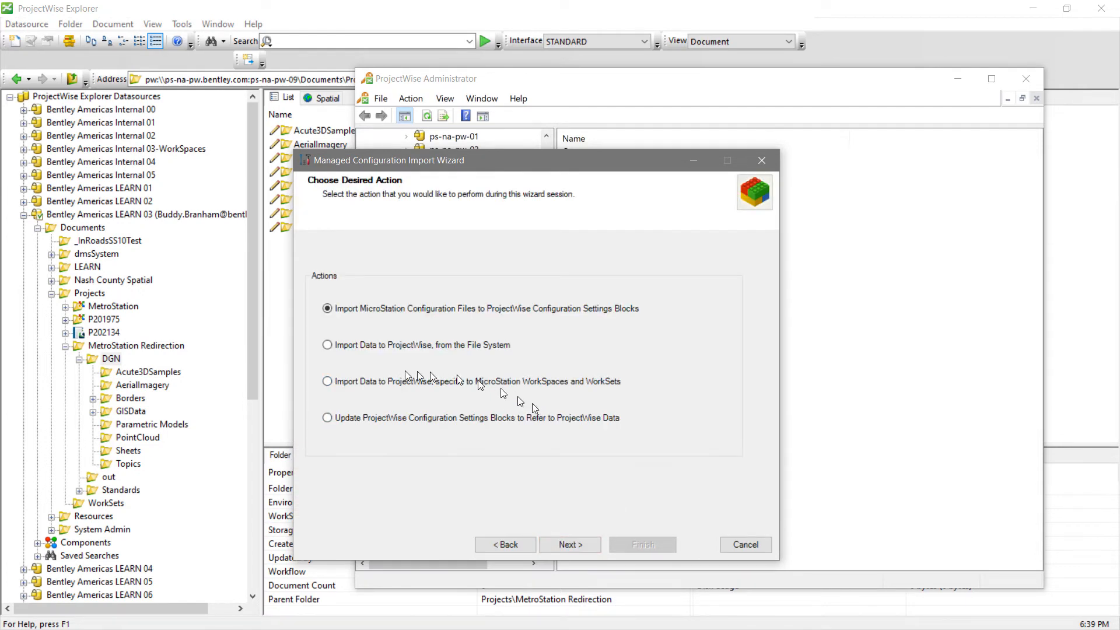
{"action": "left_click", "coordinate": [328, 345]}
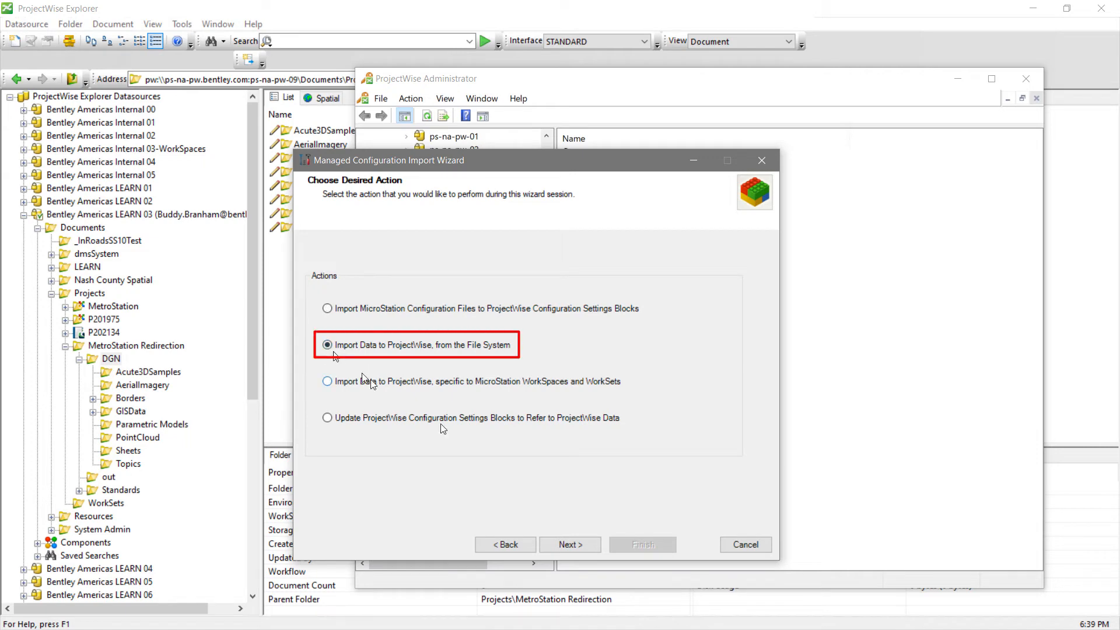
{"action": "left_click", "coordinate": [586, 549]}
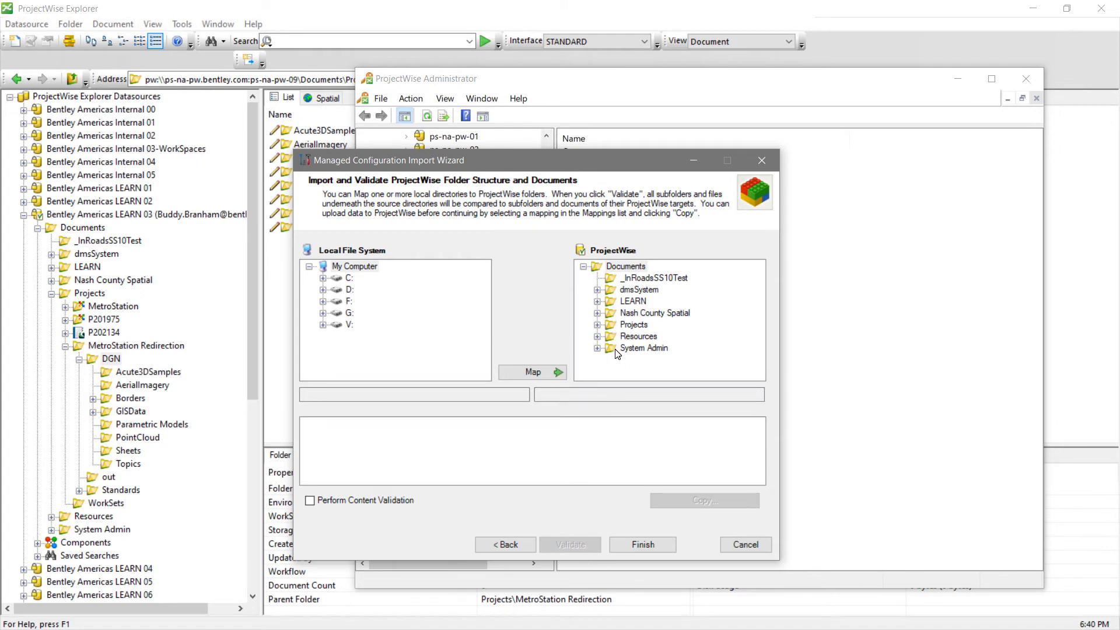
- Map the local folder C:\Projects\MetroStation Redirection to the ProjectWise folder Documents\Projects\MetroStation Redirection
{"action": "left_click", "coordinate": [597, 324]}
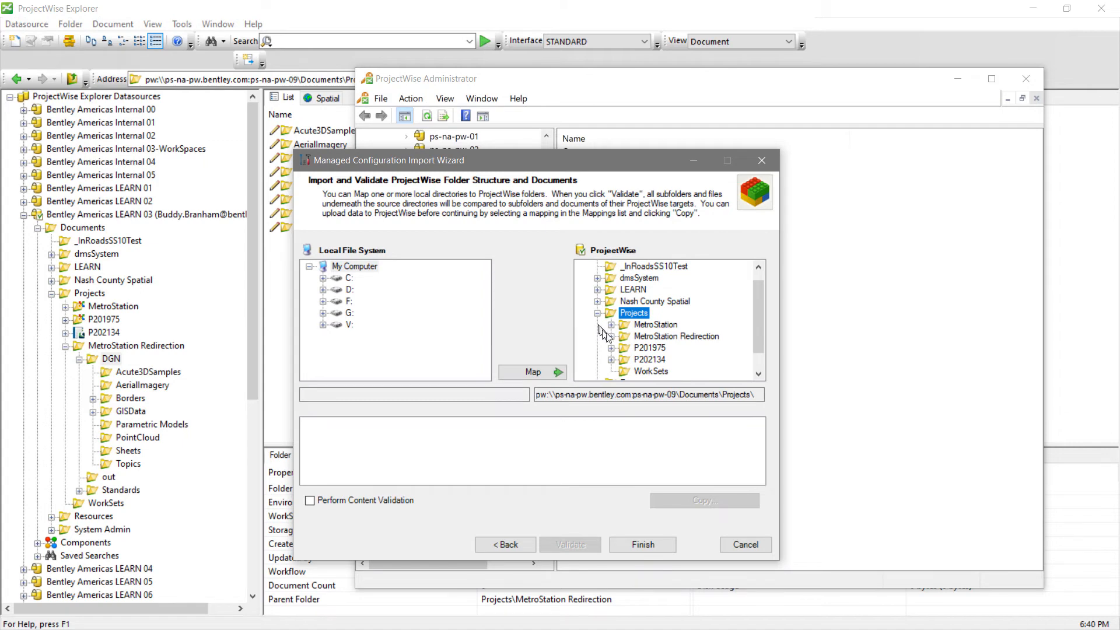
{"action": "left_click", "coordinate": [646, 337]}
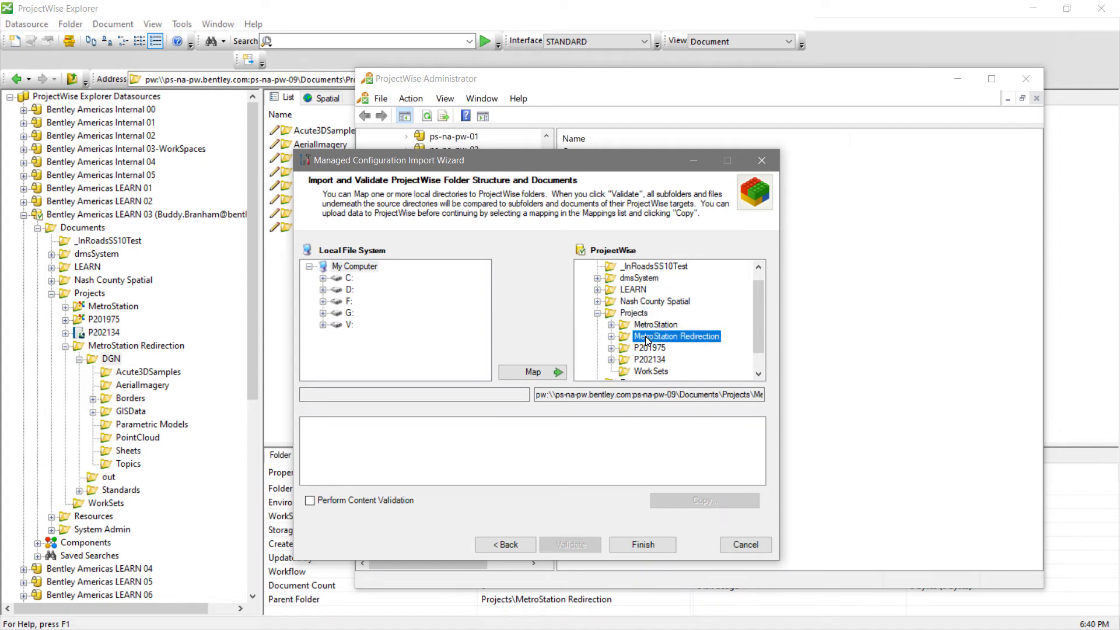
{"action": "left_click", "coordinate": [323, 278]}
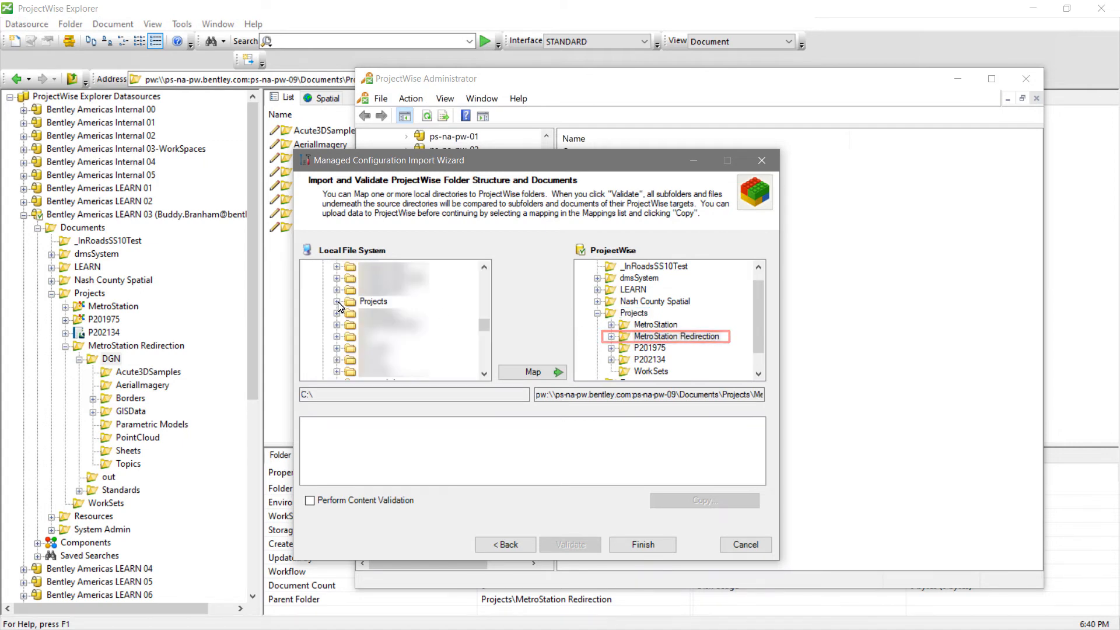
{"action": "left_click", "coordinate": [338, 302]}
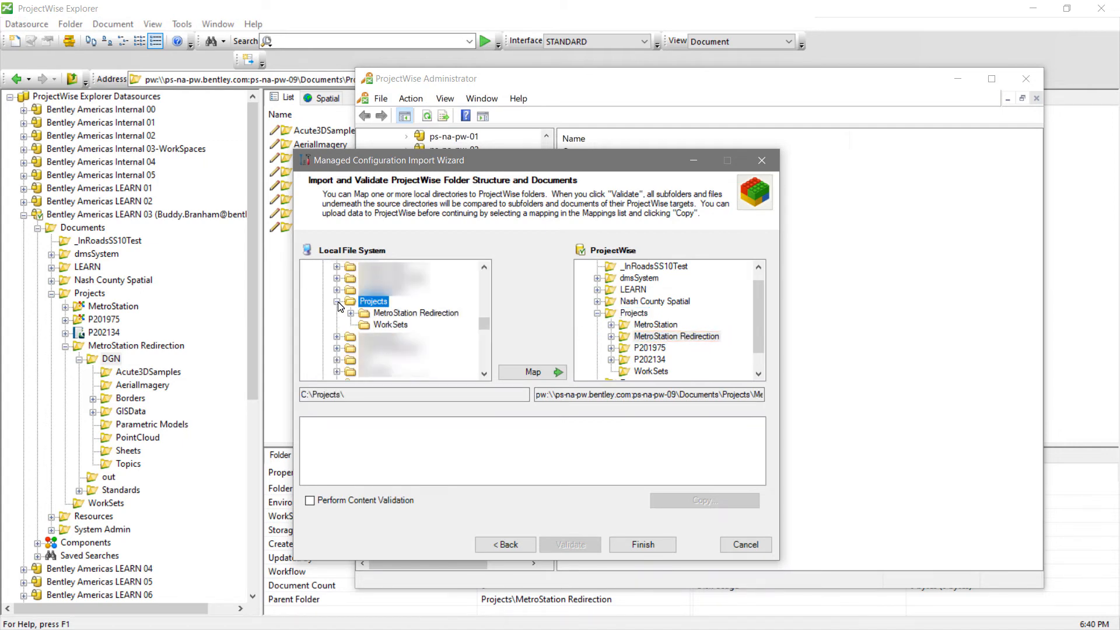
{"action": "left_click", "coordinate": [382, 317]}
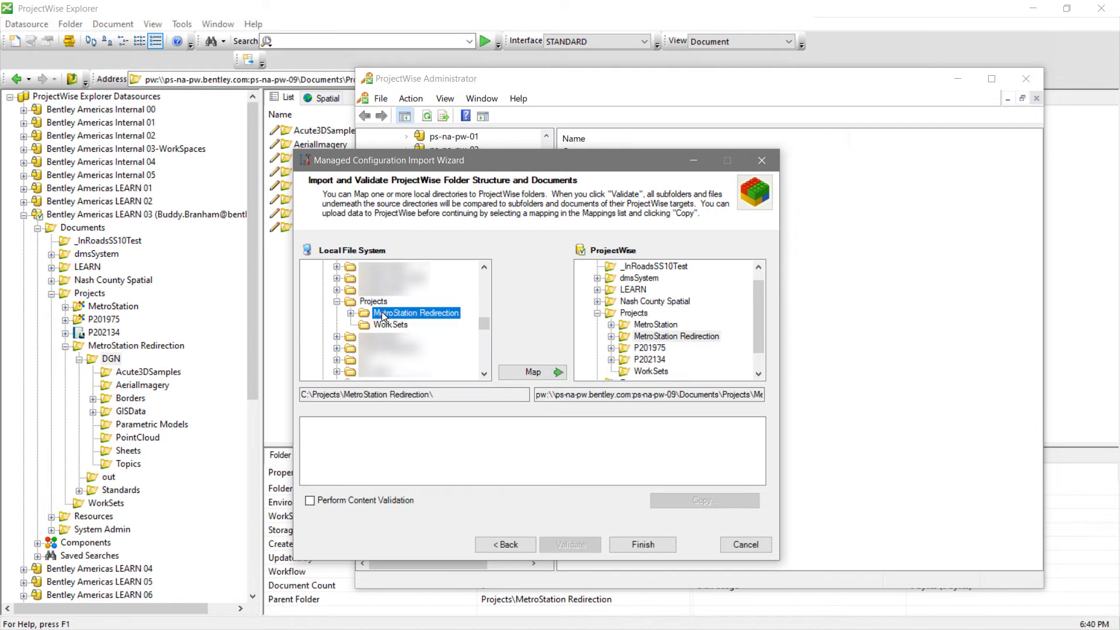
{"action": "left_click", "coordinate": [549, 371]}
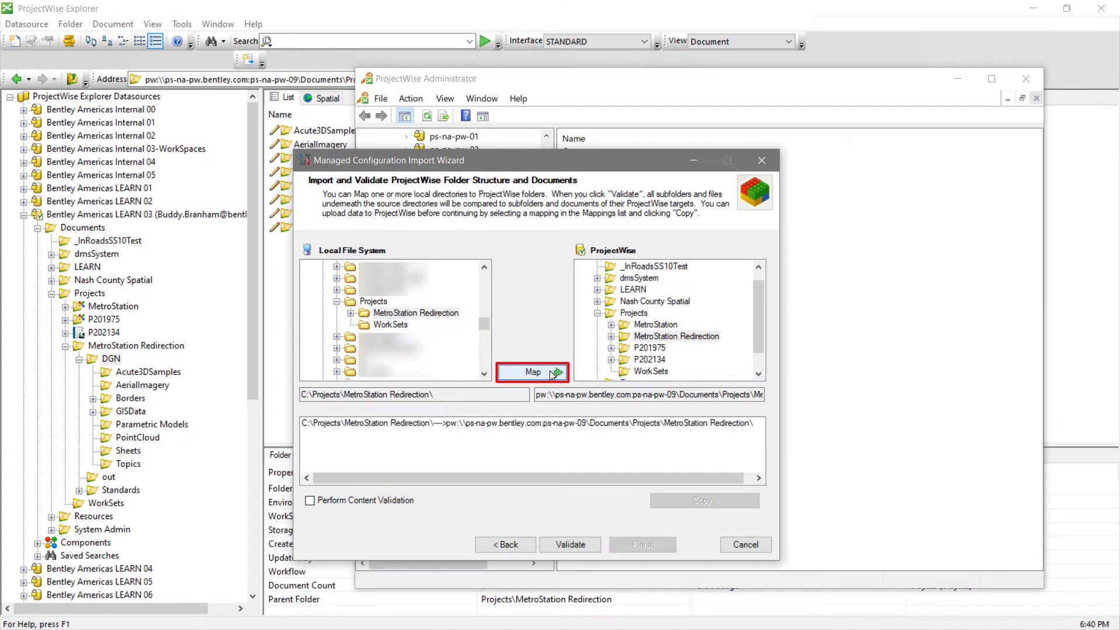
- Validate the mapping, inspect the DGN\3DModel branch, and resolve the differences to upload the missing files
{"action": "left_click", "coordinate": [576, 544]}
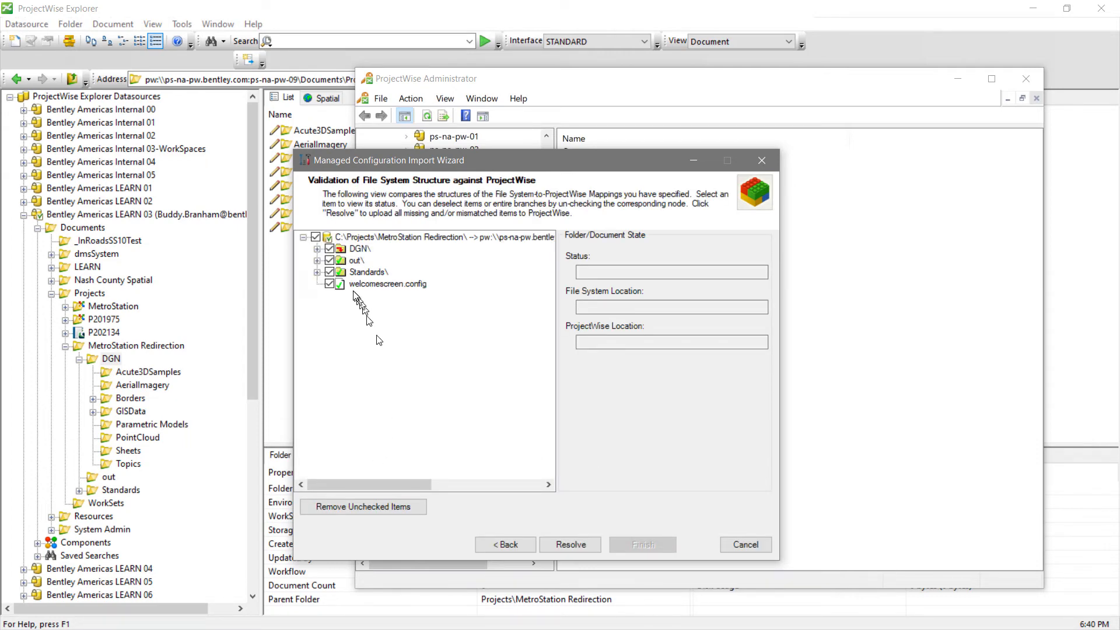
{"action": "left_click", "coordinate": [317, 249]}
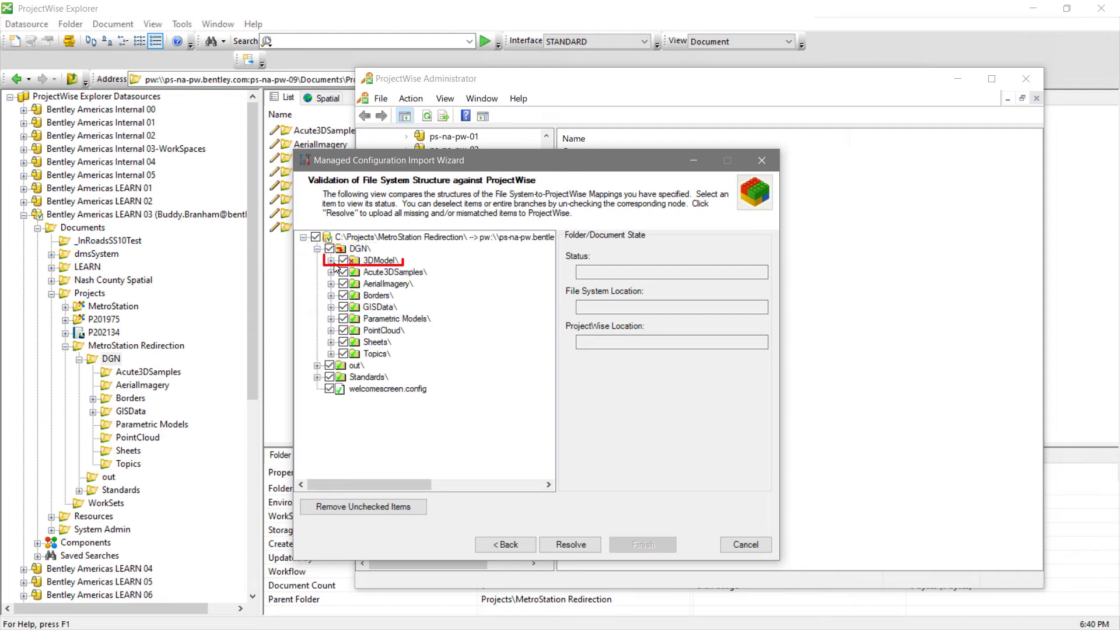
{"action": "left_click", "coordinate": [331, 260]}
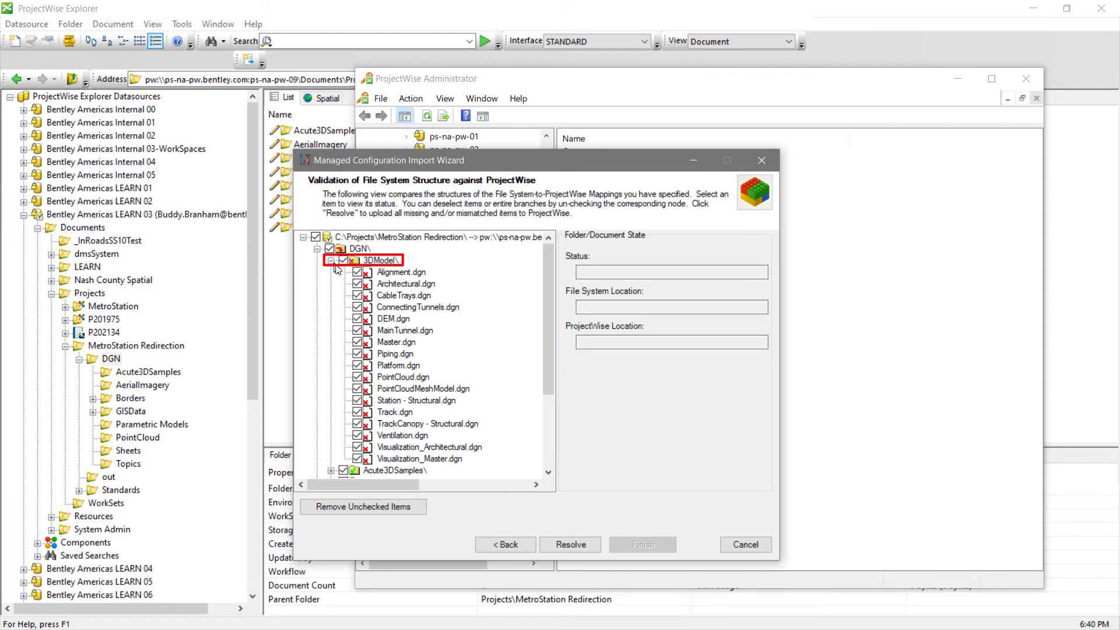
{"action": "left_click", "coordinate": [570, 544]}
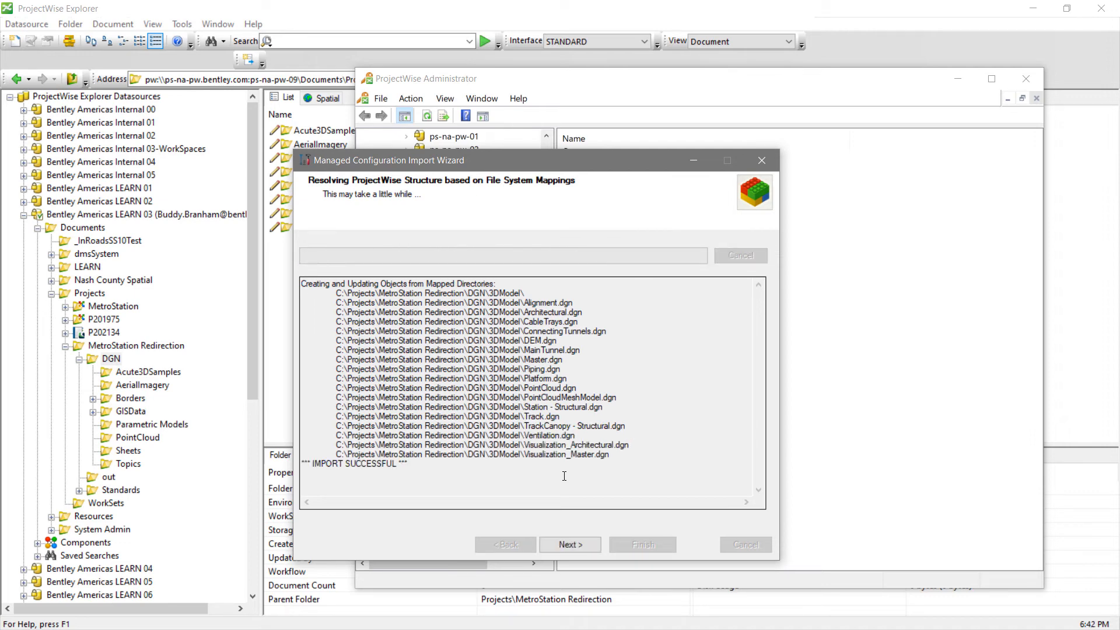
- Finish the import action, exit the import wizard without another action, and close ProjectWise Administrator
{"action": "left_click", "coordinate": [592, 540]}
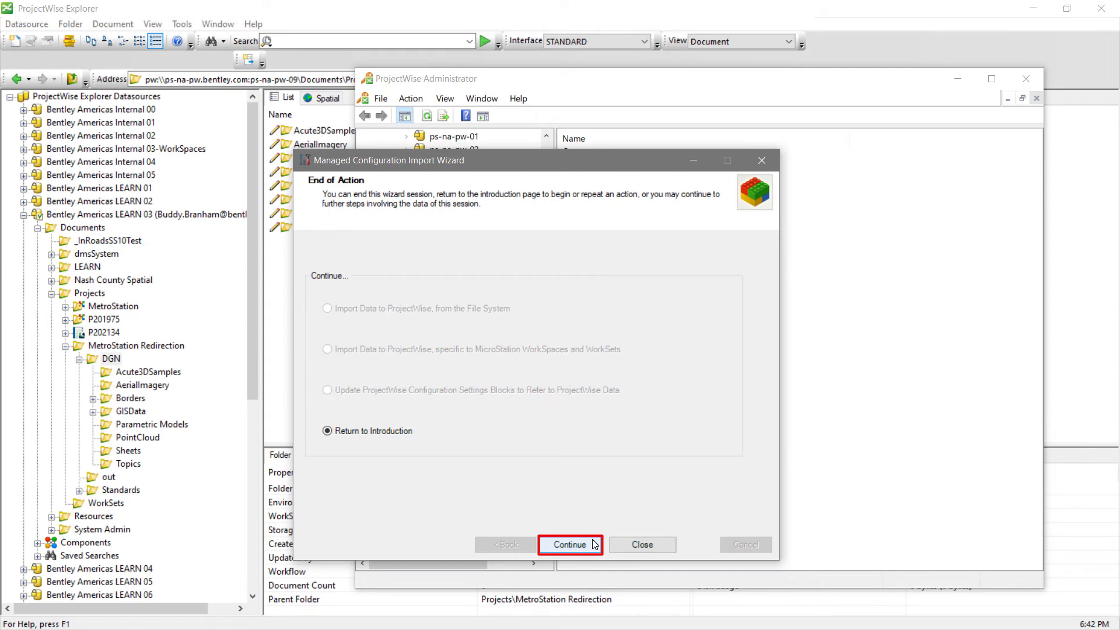
{"action": "left_click", "coordinate": [591, 546]}
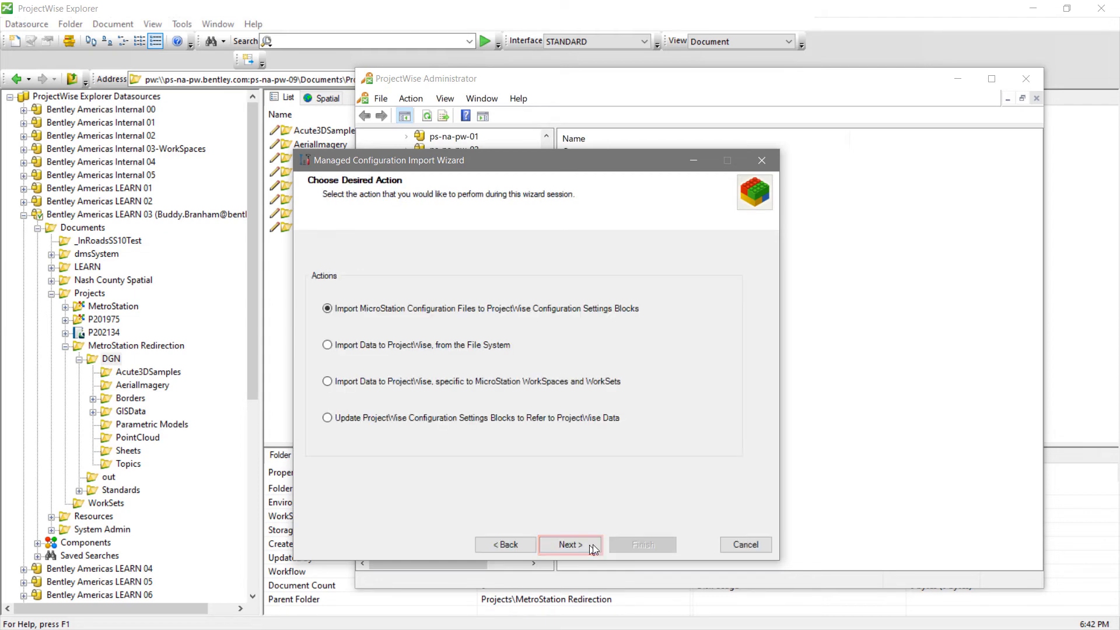
{"action": "left_click", "coordinate": [746, 544]}
{"action": "left_click", "coordinate": [1026, 80]}
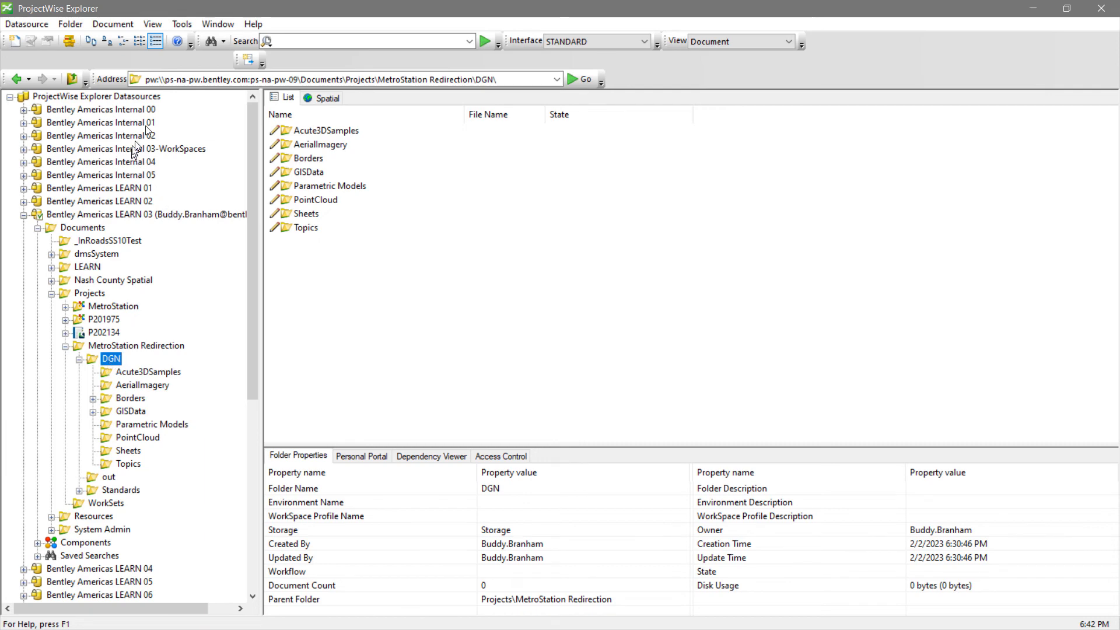
- Refresh the DGN folder in ProjectWise Explorer and open its 3DModel subfolder to check the imported files
{"action": "left_click", "coordinate": [154, 25]}
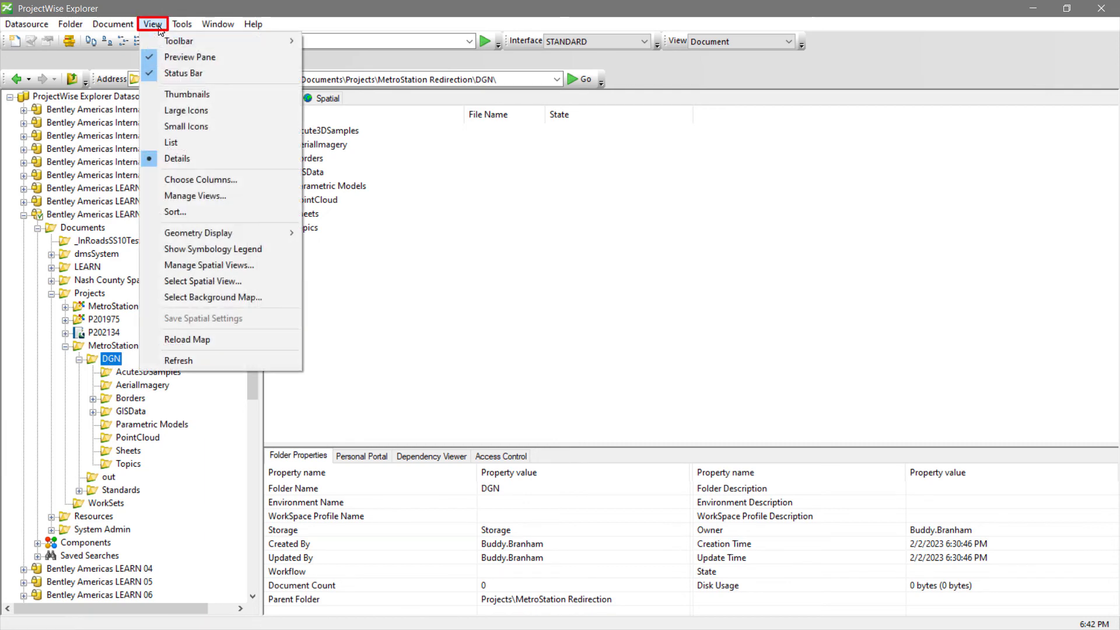
{"action": "left_click", "coordinate": [183, 359]}
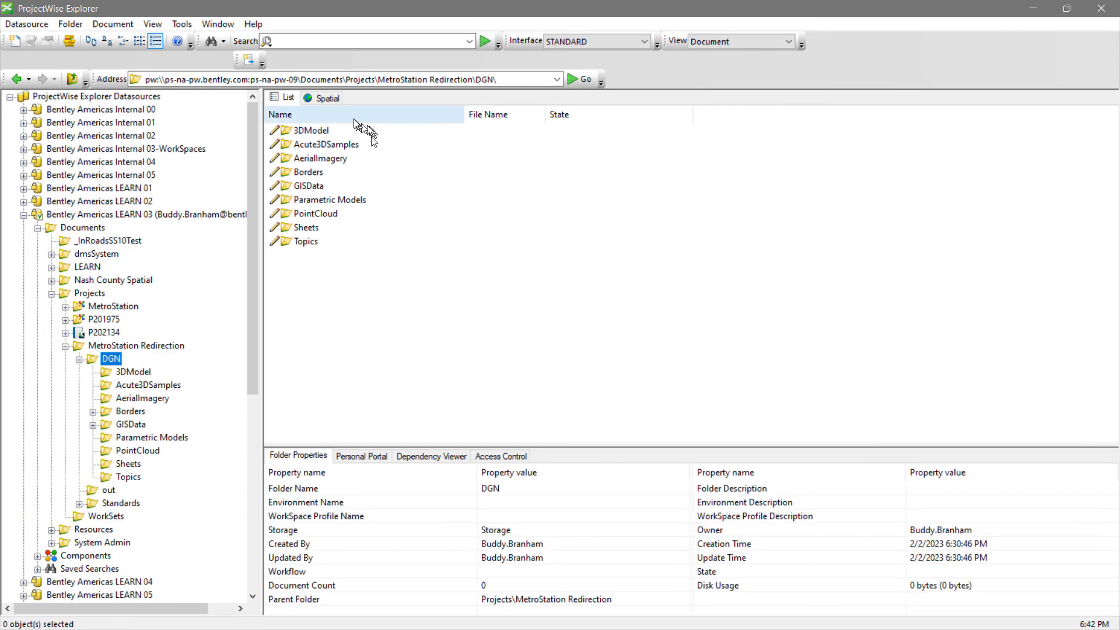
{"action": "left_click", "coordinate": [314, 131]}
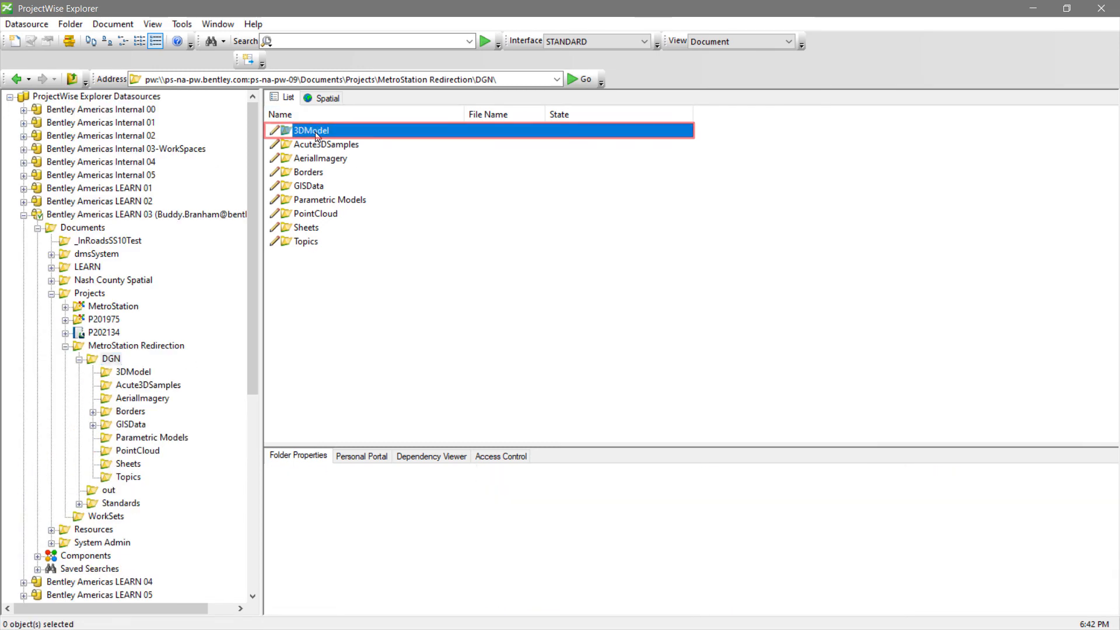
{"action": "double_click", "coordinate": [315, 131]}
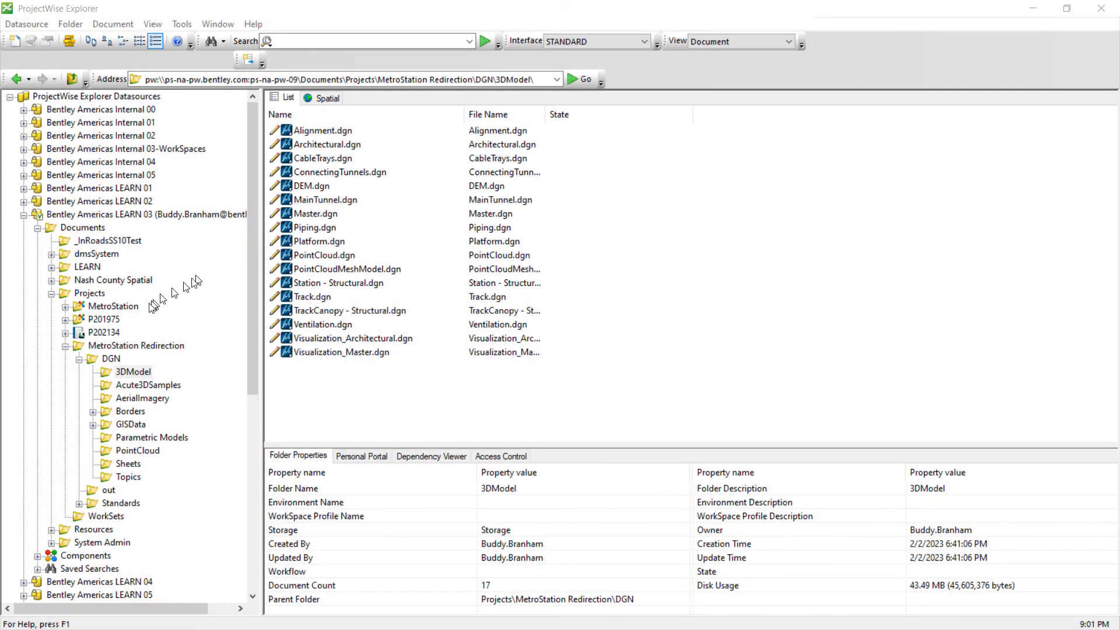
- Upgrade the MetroStation Redirection folder to a work area, keeping the default root folder properties
{"action": "left_click", "coordinate": [126, 348]}
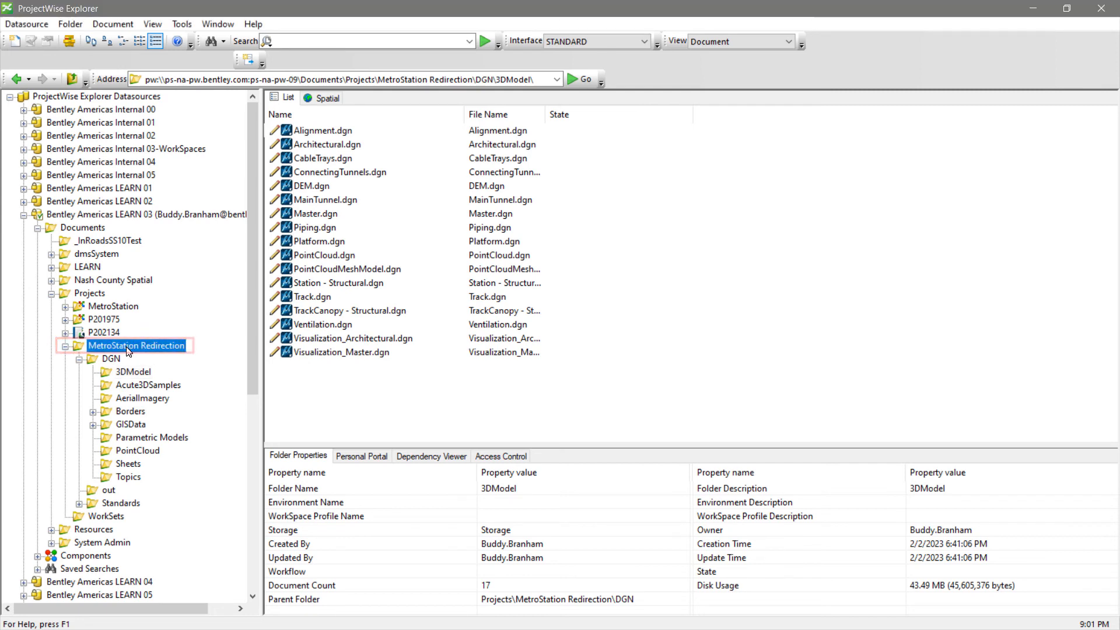
{"action": "right_click", "coordinate": [126, 348]}
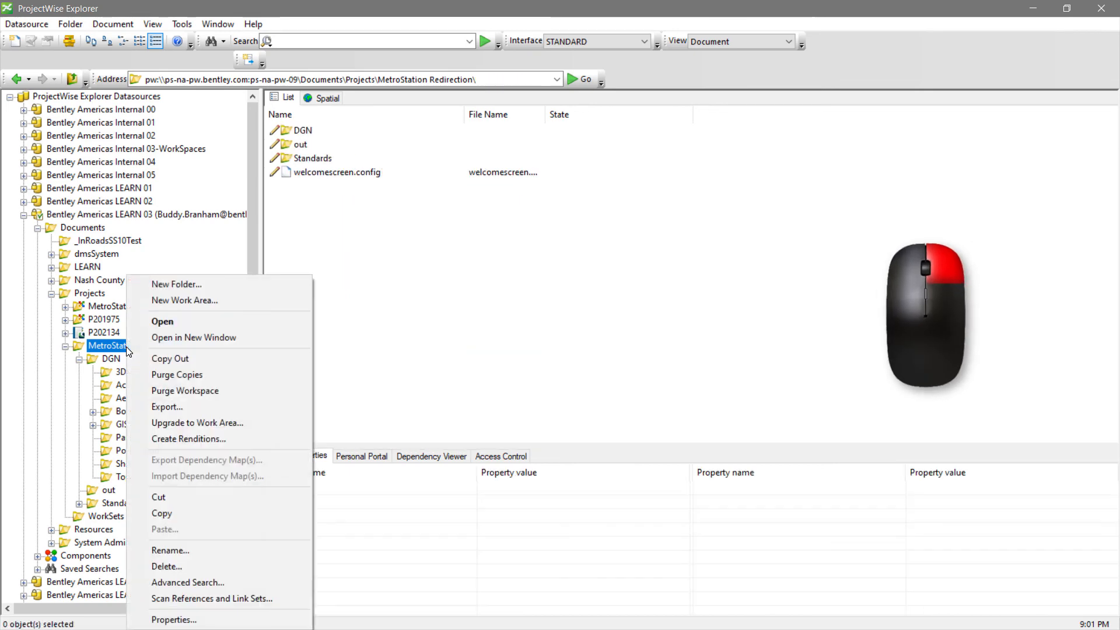
{"action": "left_click", "coordinate": [225, 430]}
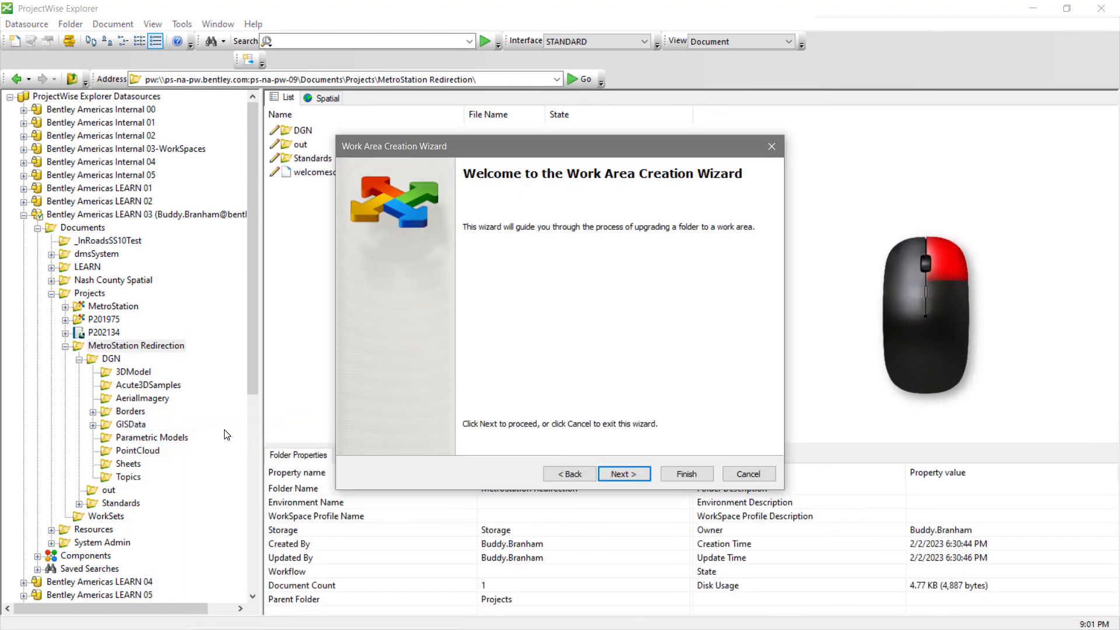
{"action": "left_click", "coordinate": [623, 473]}
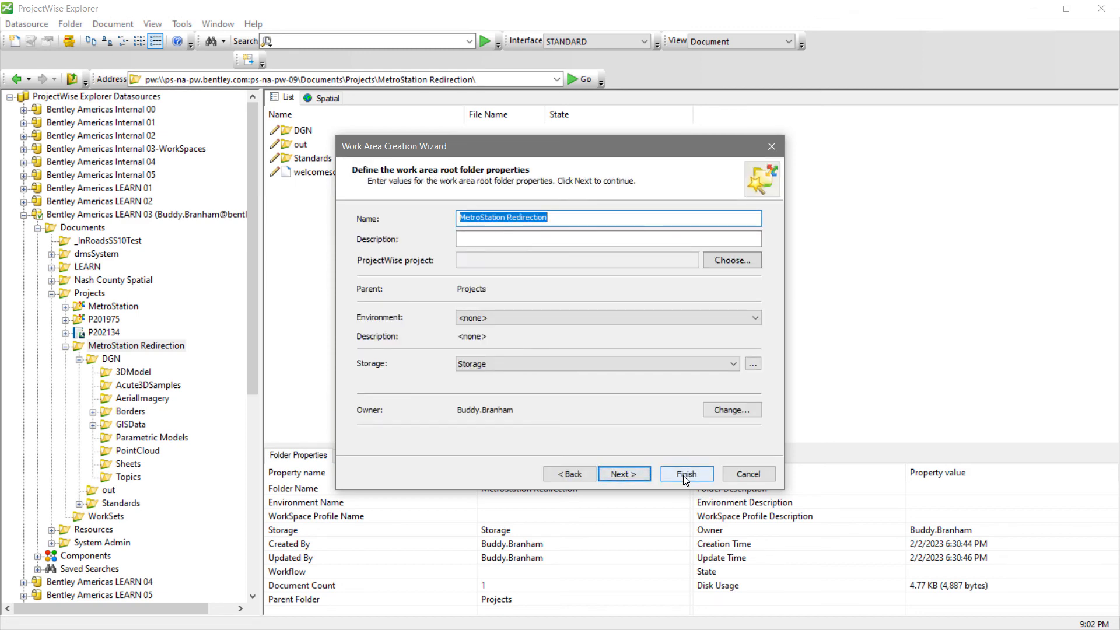
{"action": "left_click", "coordinate": [685, 477]}
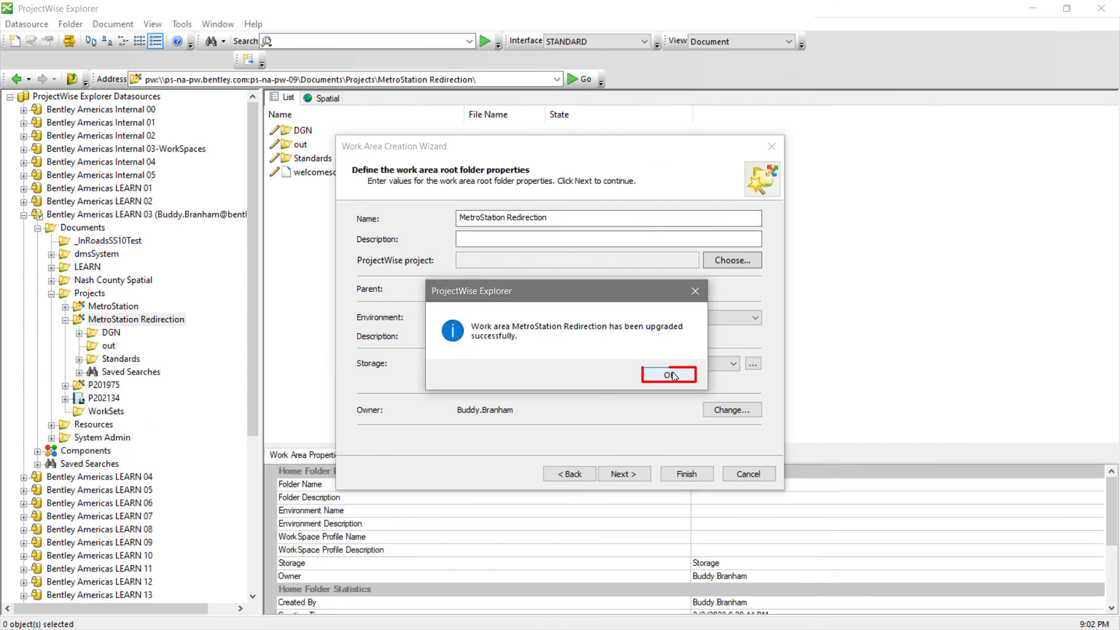
{"action": "left_click", "coordinate": [668, 374]}
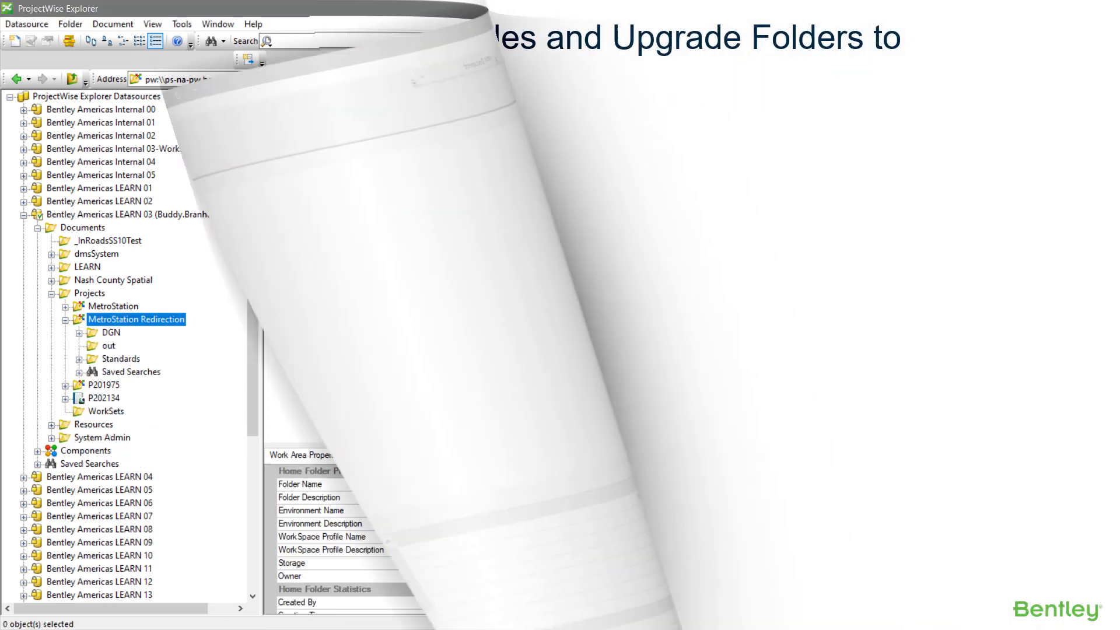